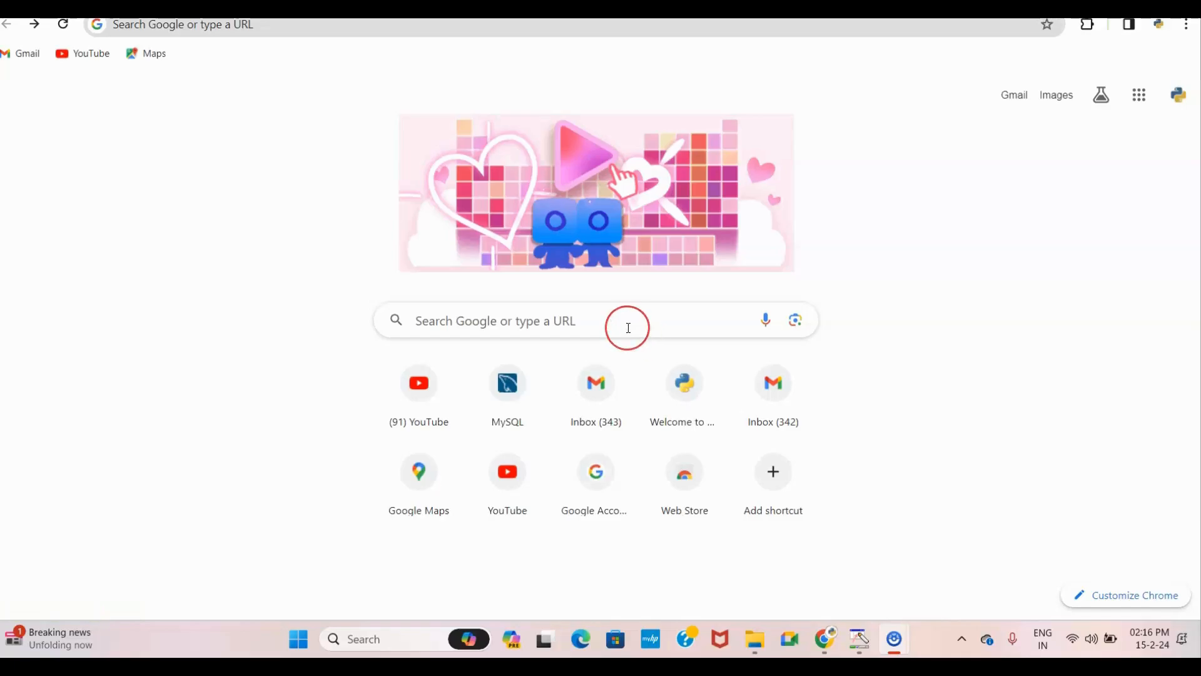
Step: Search Google for 'mysql download for windows' using the suggestion offered after typing 'mysql d'
left_click(628, 328)
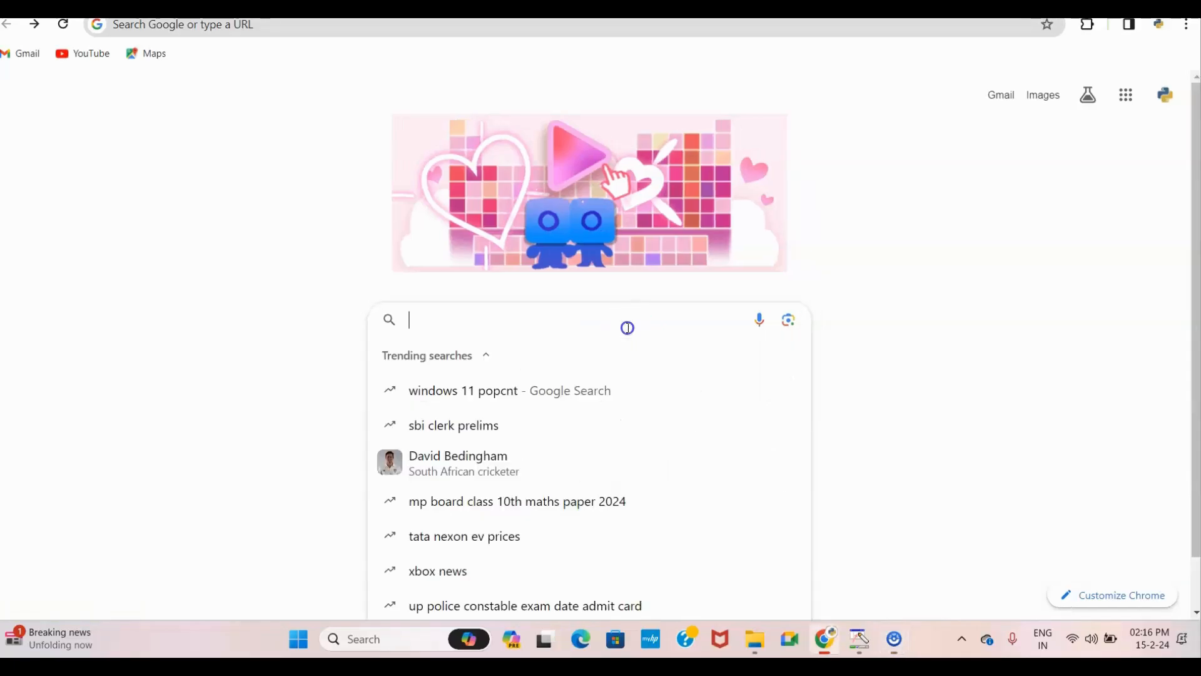
type("mysql d")
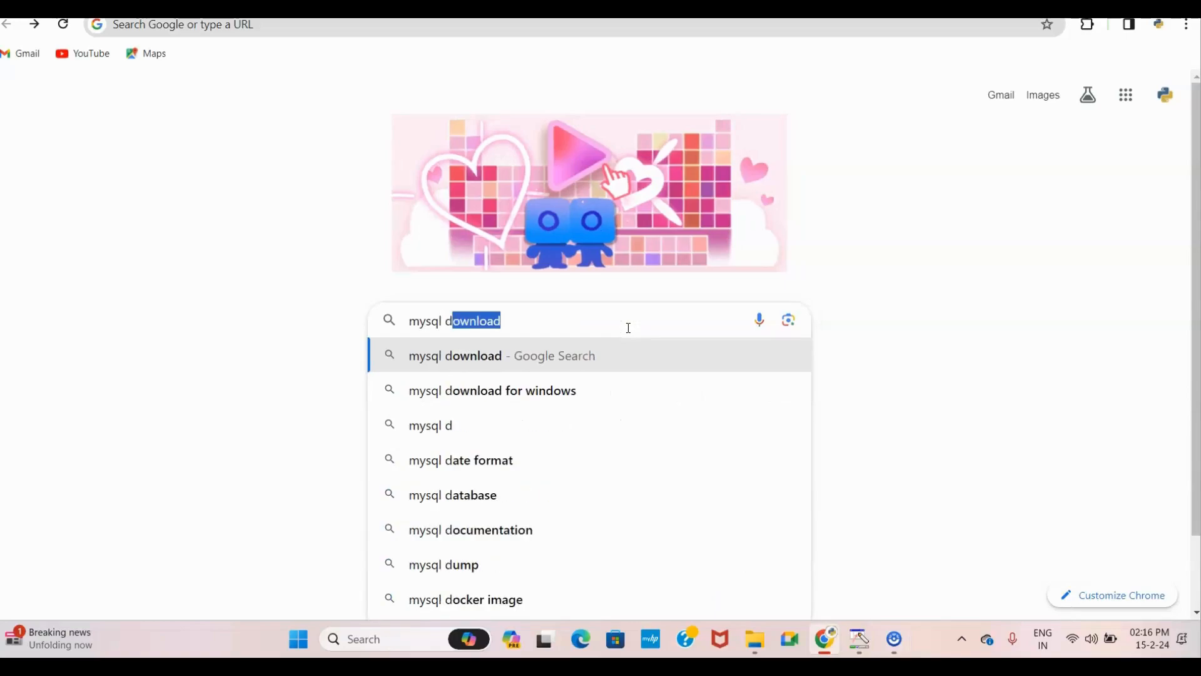
left_click(528, 397)
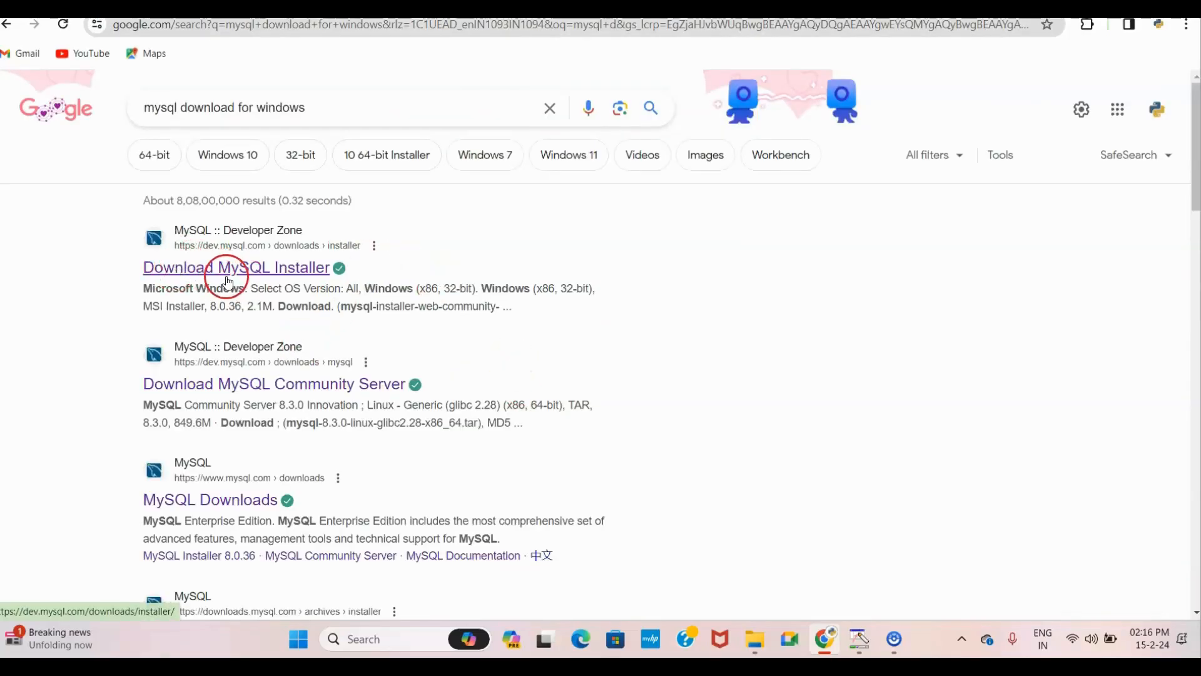
Step: Open the dev.mysql.com 'Download MySQL Installer' search result
left_click(301, 274)
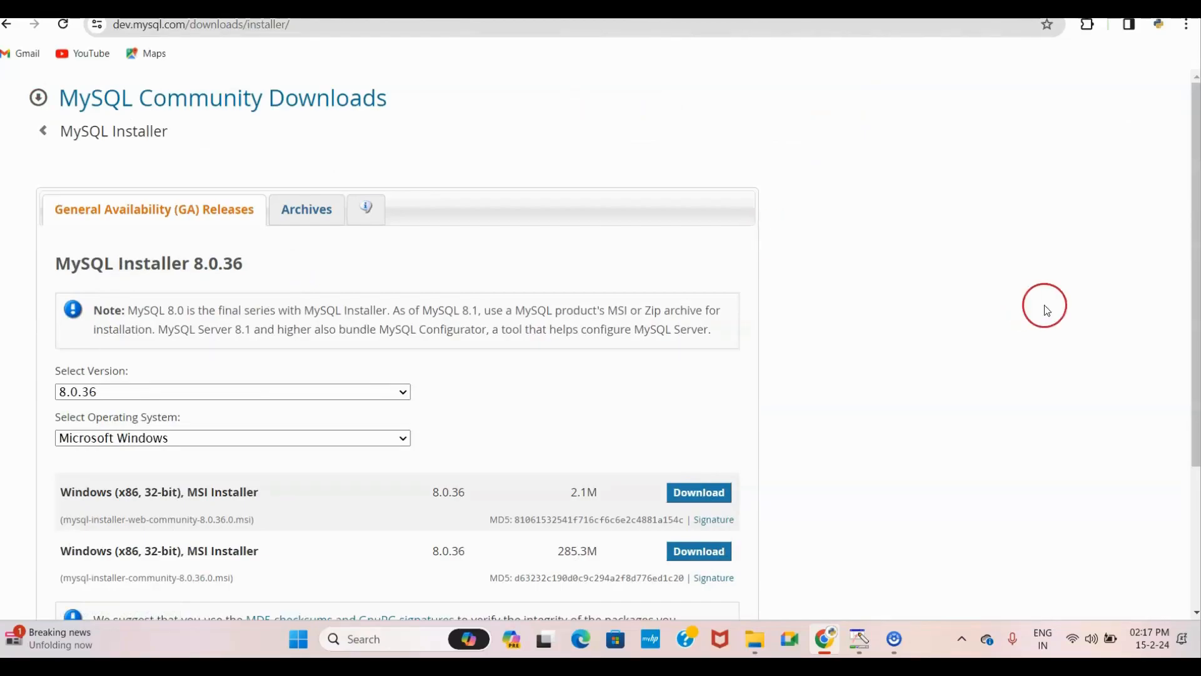
Step: Confirm the download page keeps version 8.0.36 and Microsoft Windows as the operating system
left_click_drag(1195, 275, 1191, 358)
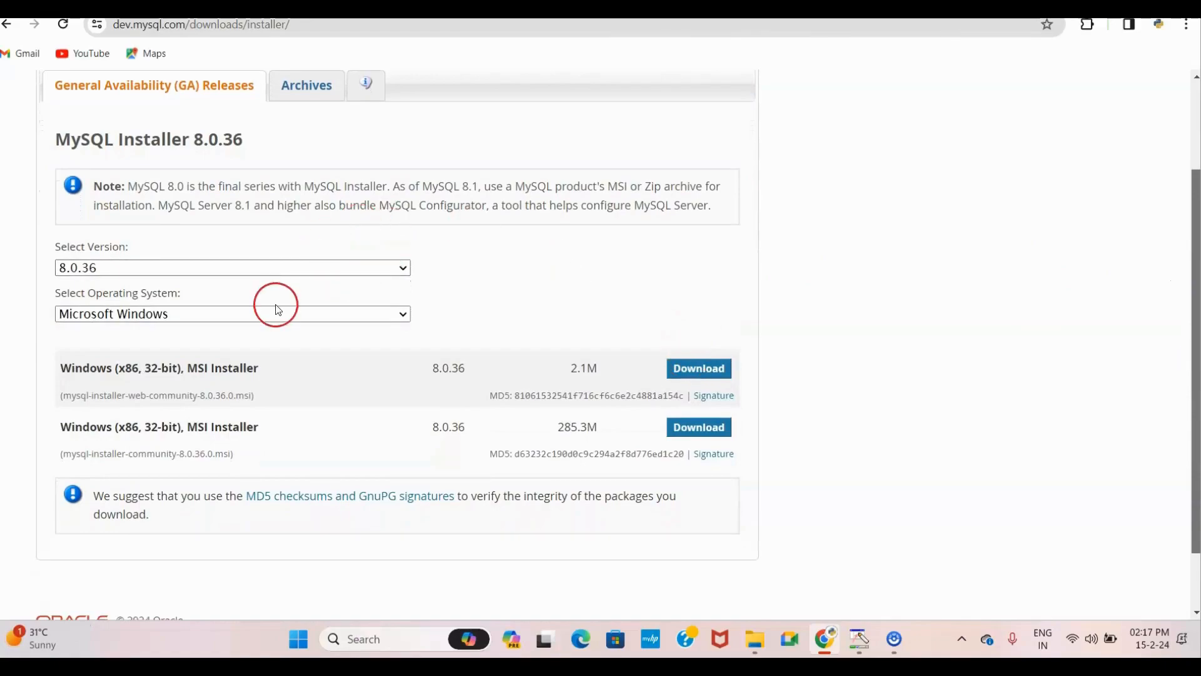
left_click(384, 267)
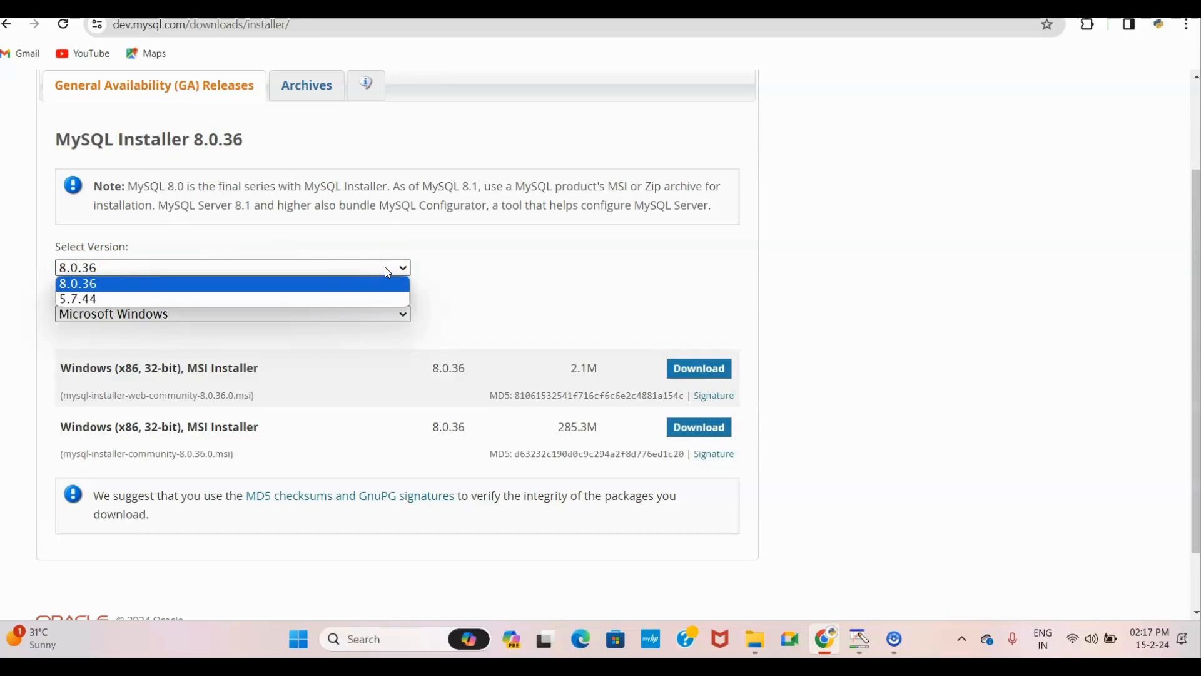
left_click(384, 267)
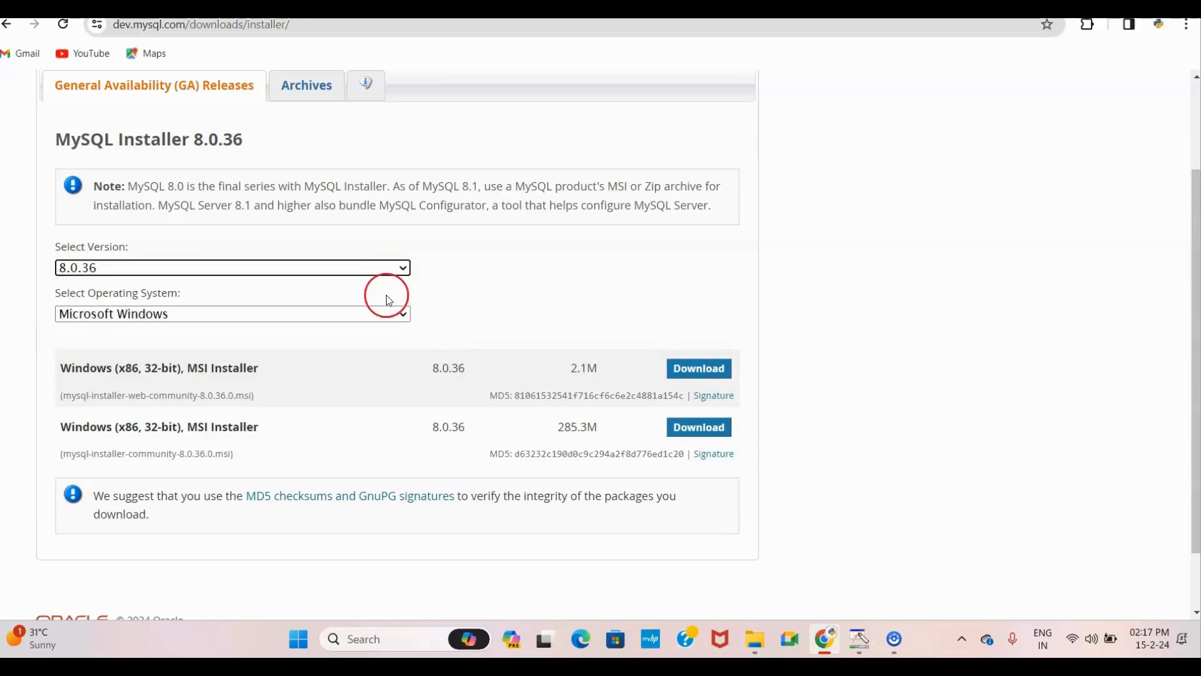
left_click(400, 321)
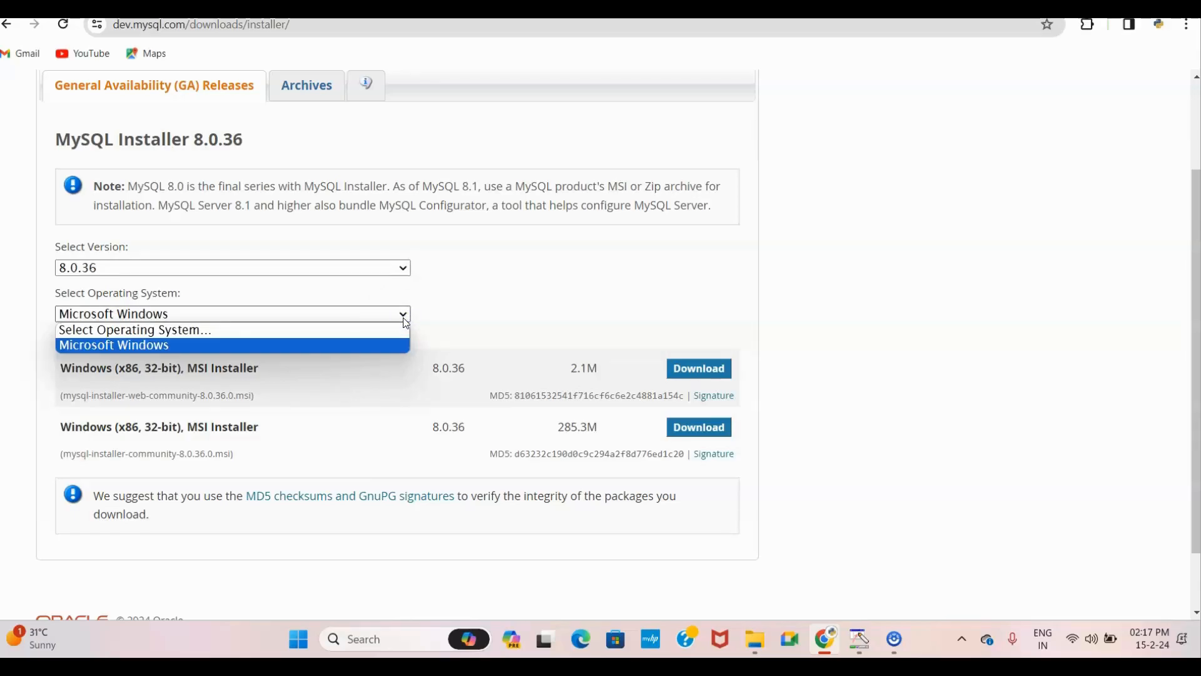
left_click(403, 314)
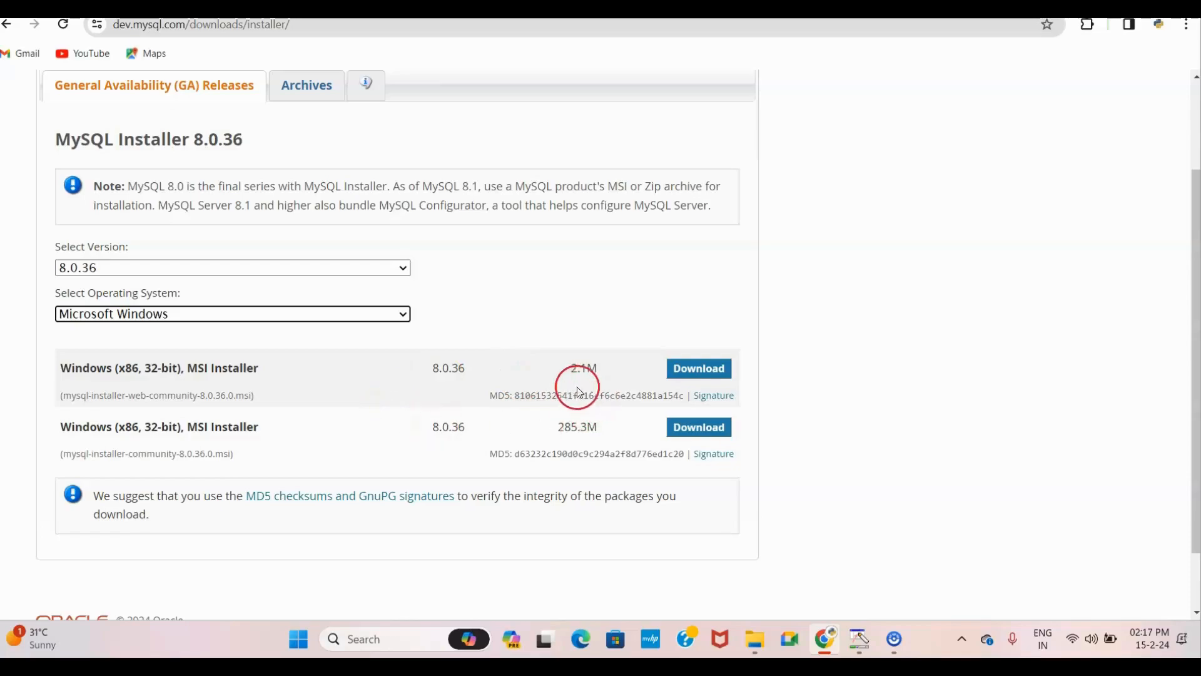
Step: Compare the 2.1M web and 285.3M full installers, then download the 285.3M one
left_click_drag(572, 370, 597, 371)
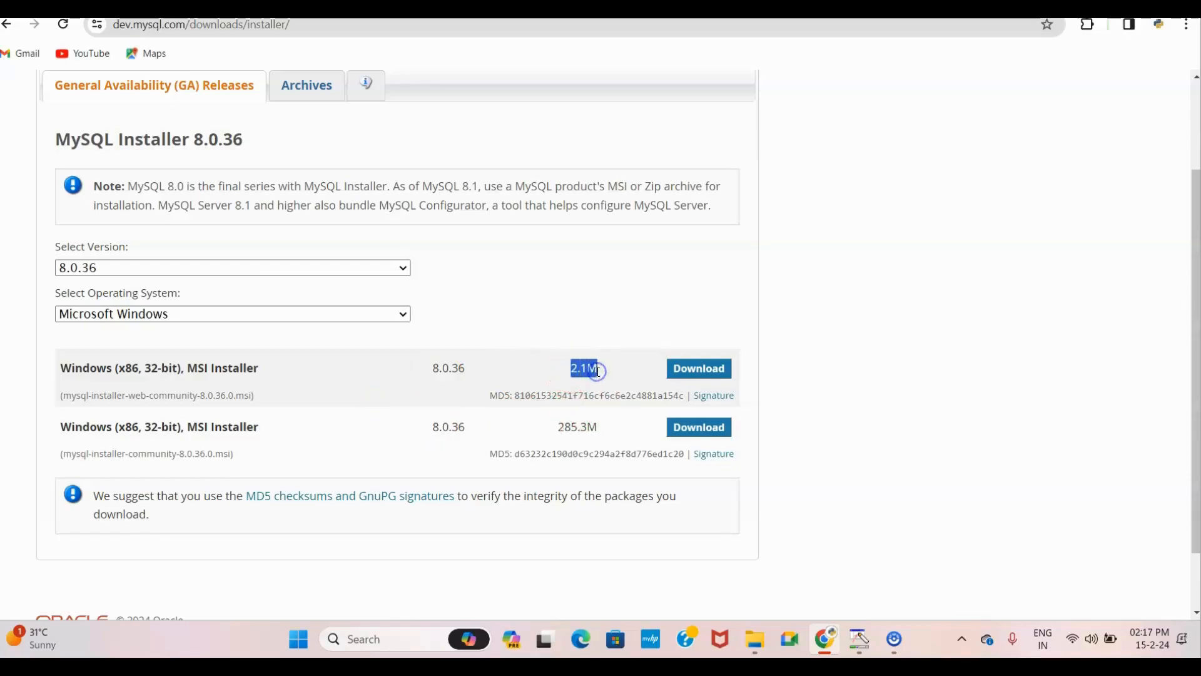
left_click_drag(558, 427, 586, 429)
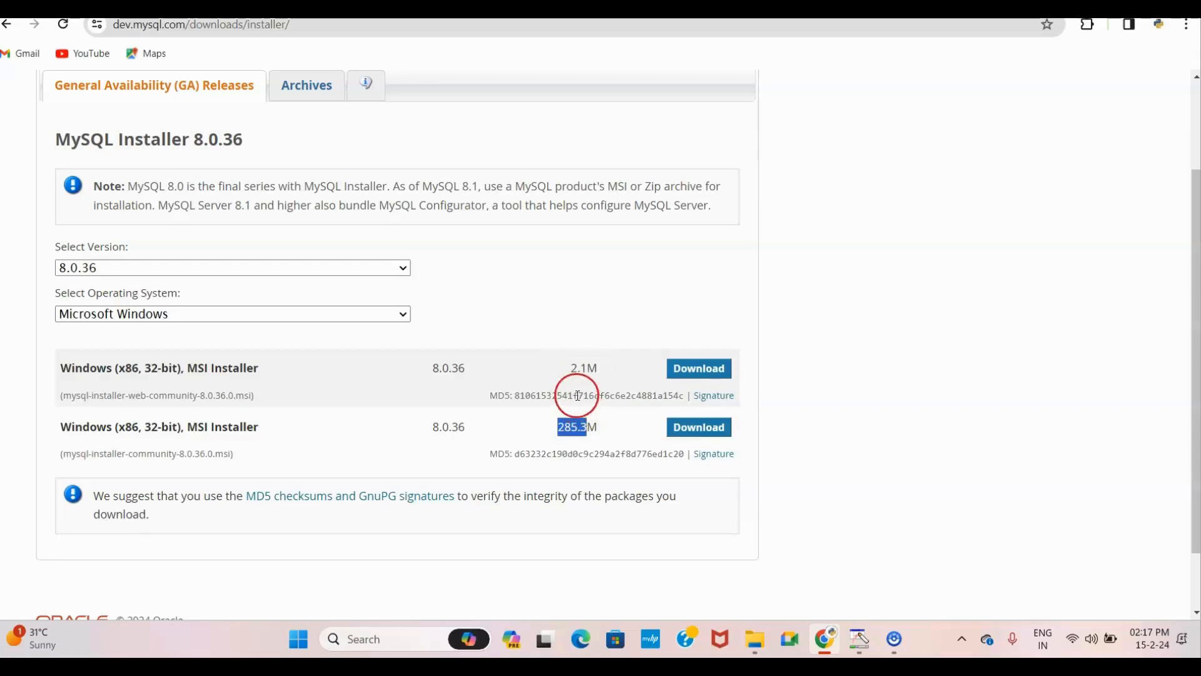
left_click(570, 369)
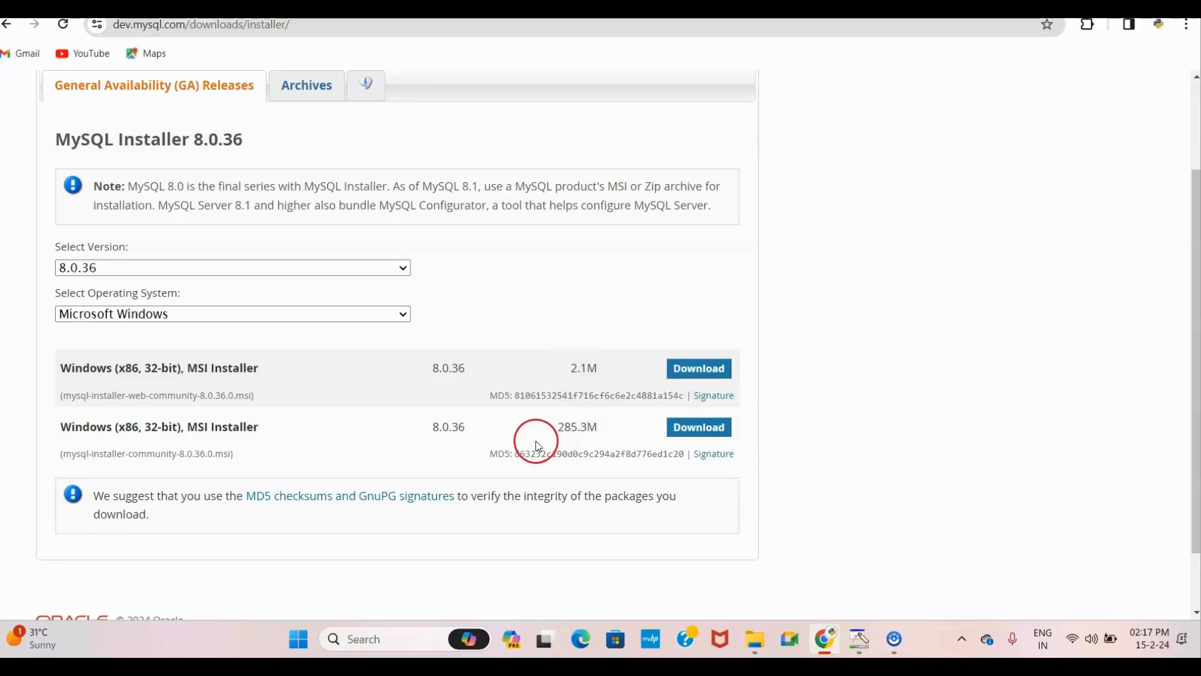
left_click(561, 427)
left_click_drag(561, 428, 582, 445)
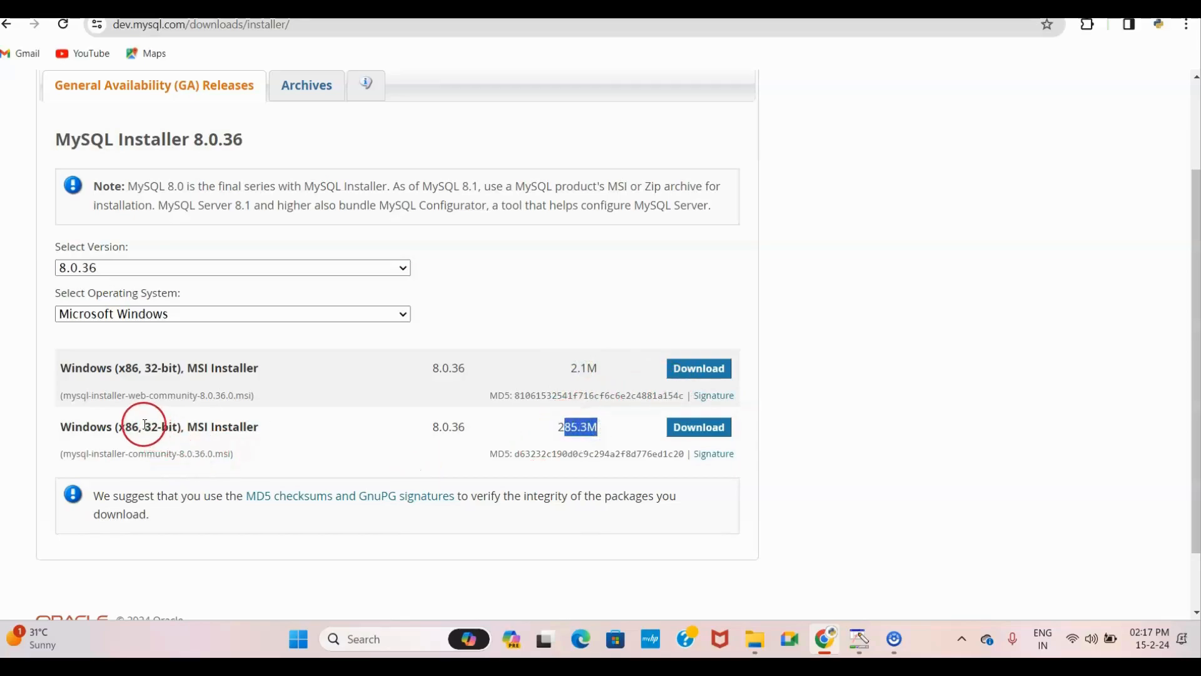
left_click_drag(143, 428, 194, 430)
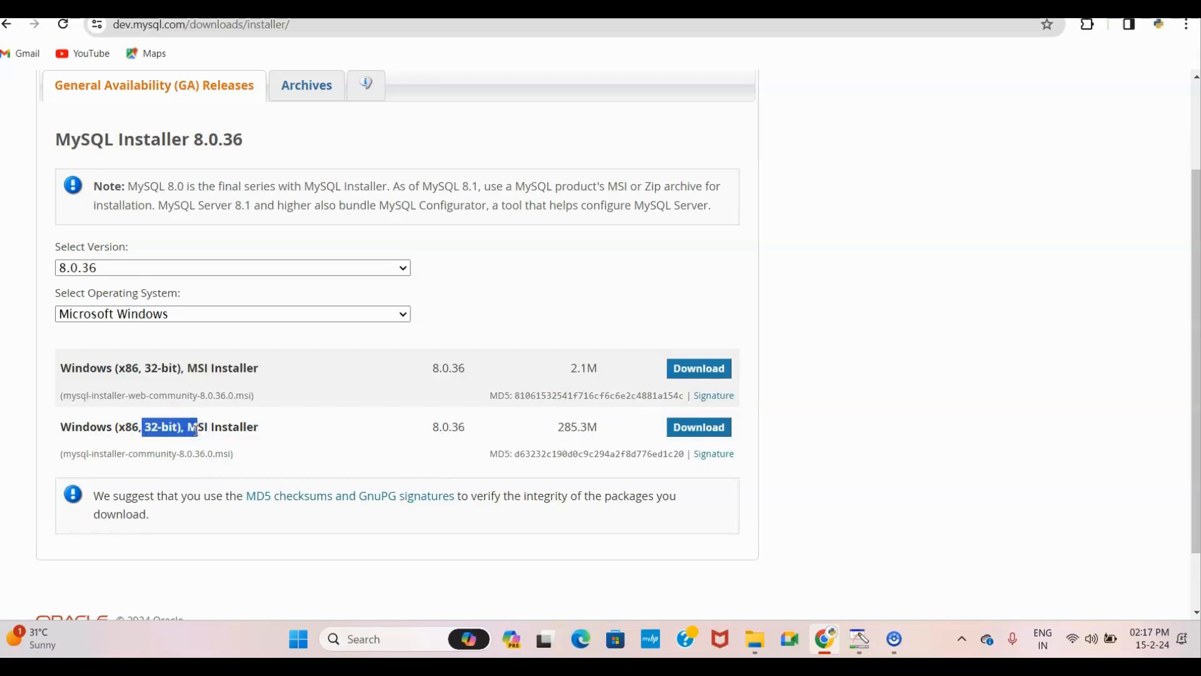
left_click(315, 451)
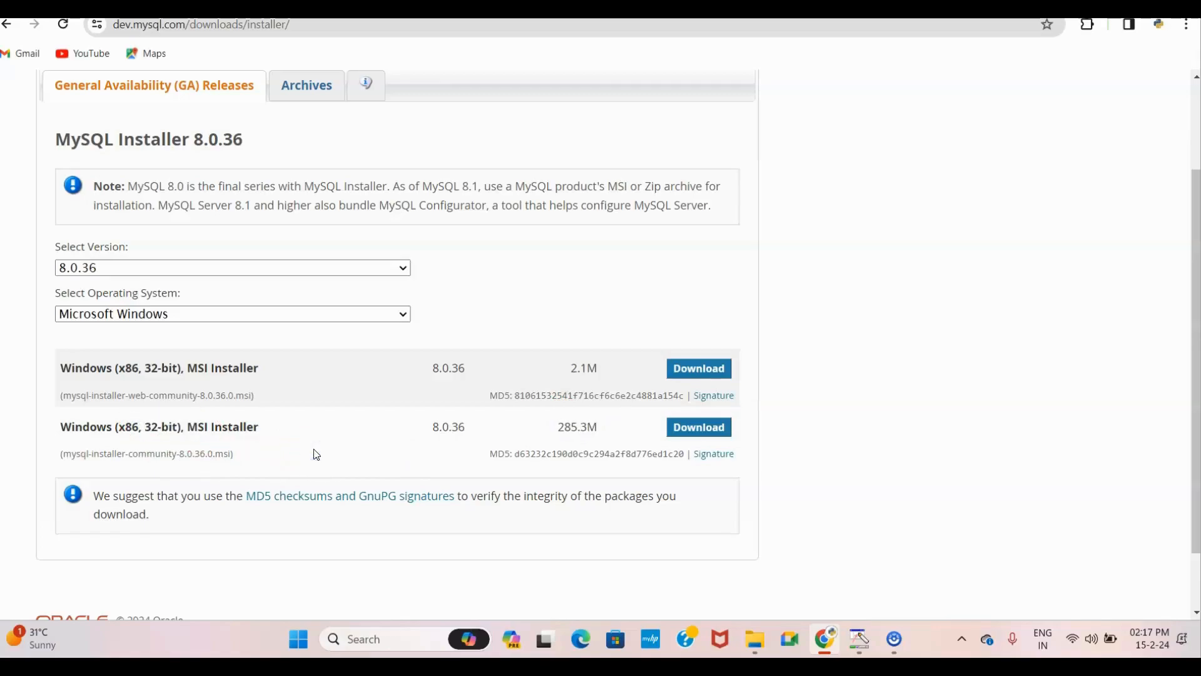
left_click(694, 431)
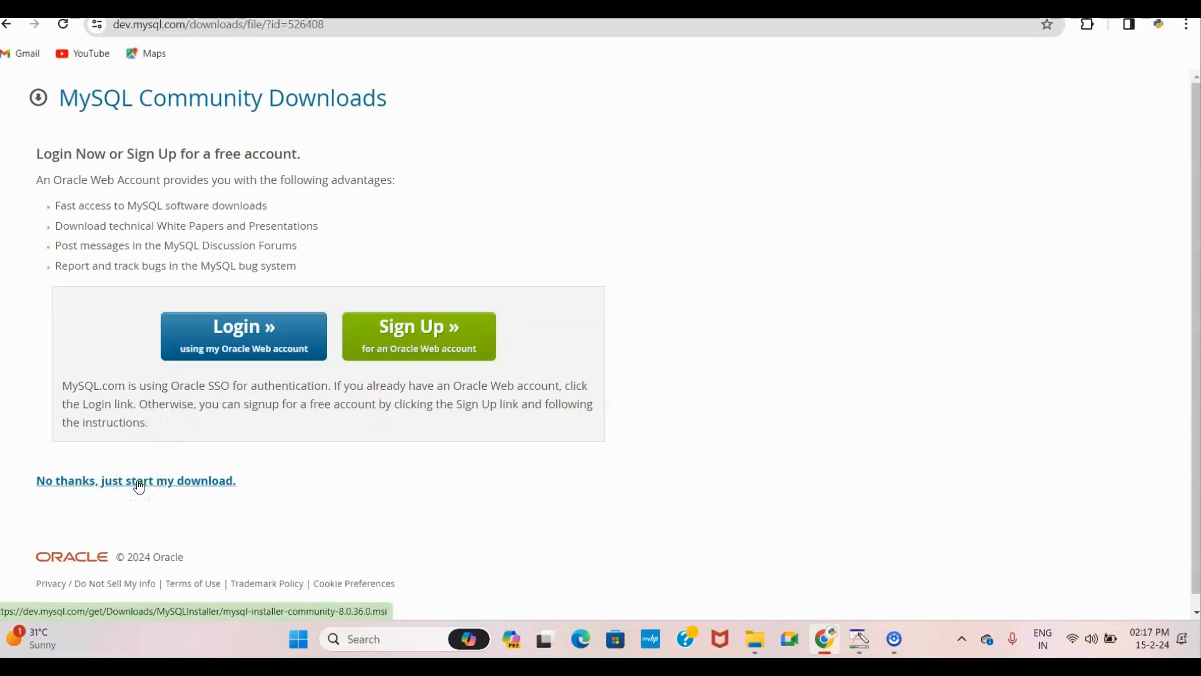
Step: Skip the Oracle login with 'No thanks, just start my download' to fetch the 285 MB .msi
left_click(234, 466)
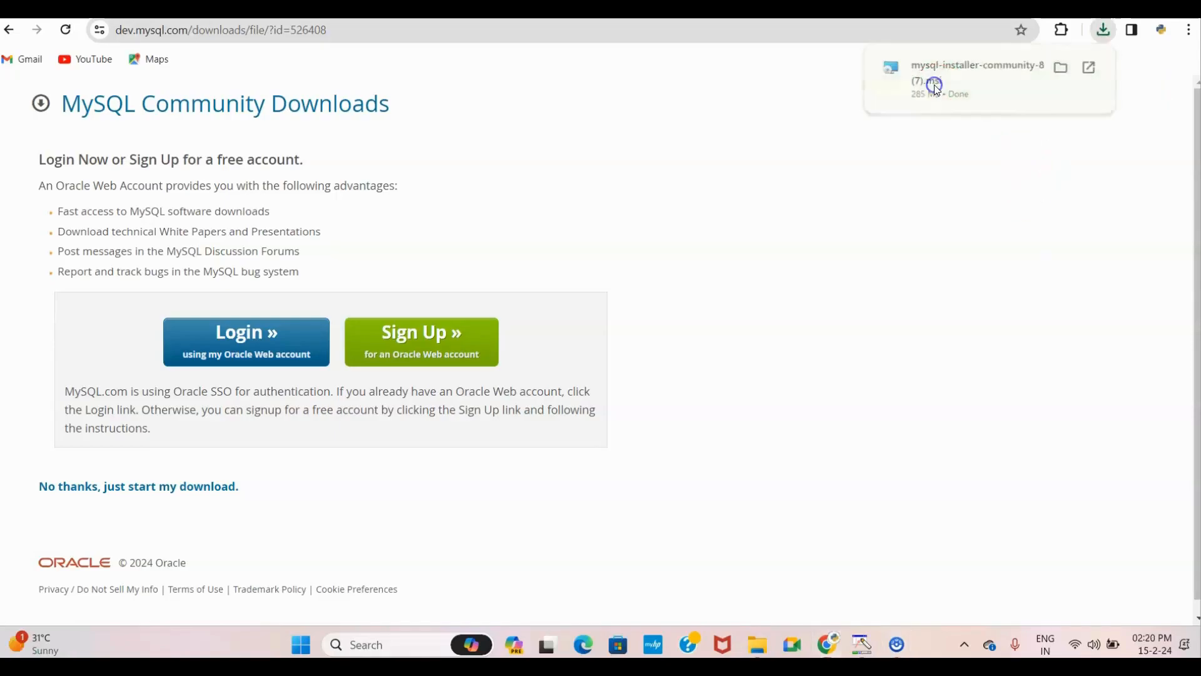
Step: Run the downloaded installer with the Server only setup type and install MySQL Server 8.0.36
left_click(935, 86)
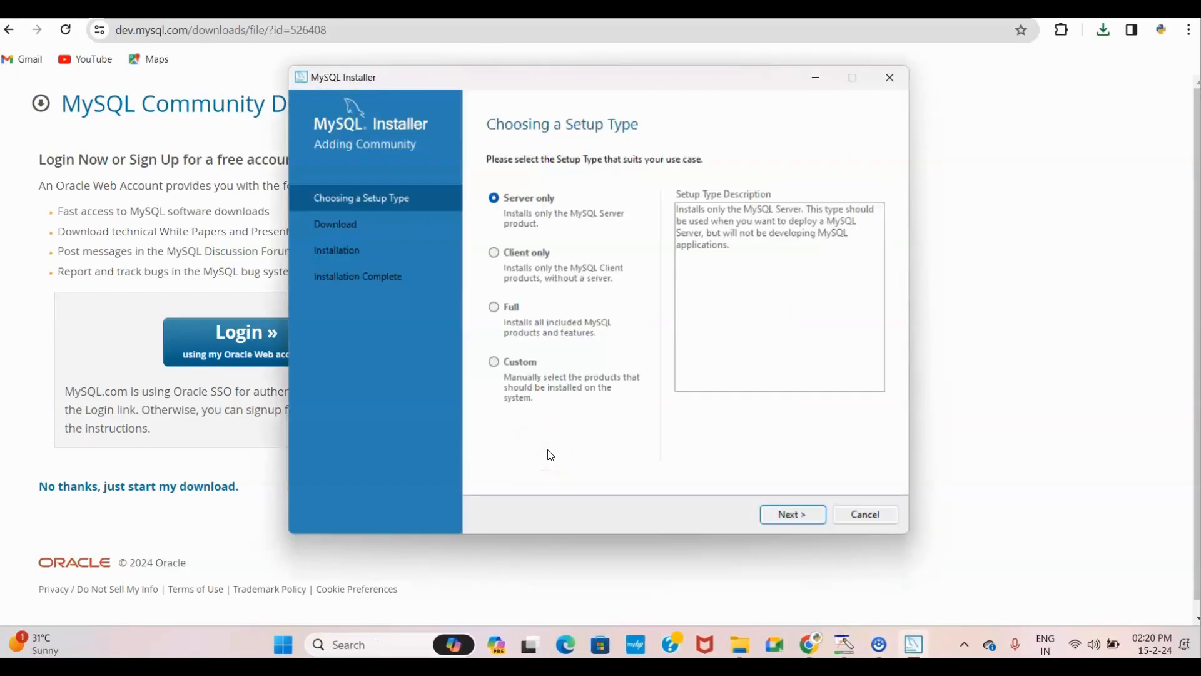
left_click(530, 199)
left_click(778, 513)
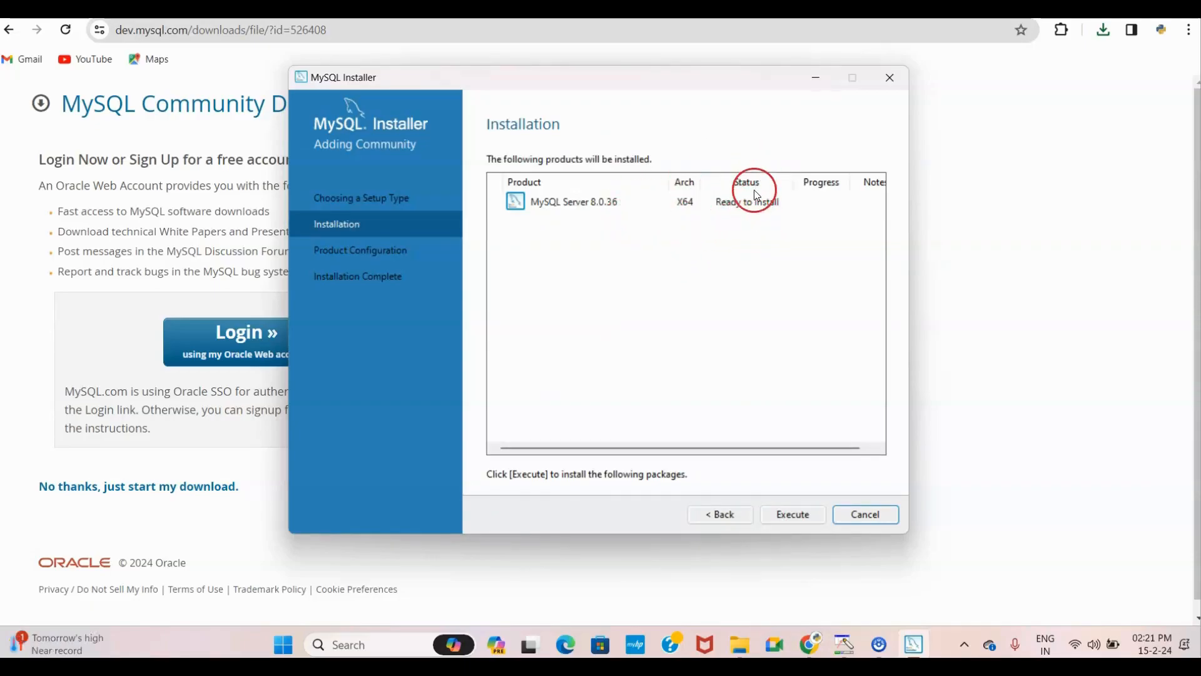
left_click(793, 514)
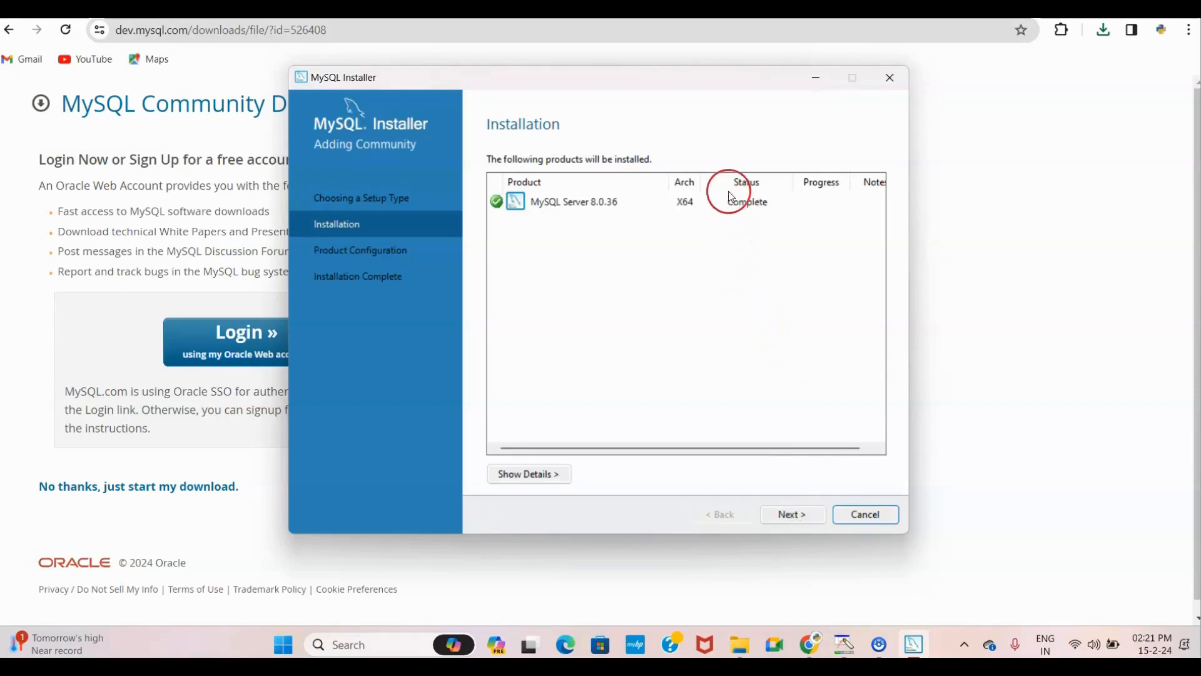
left_click(788, 517)
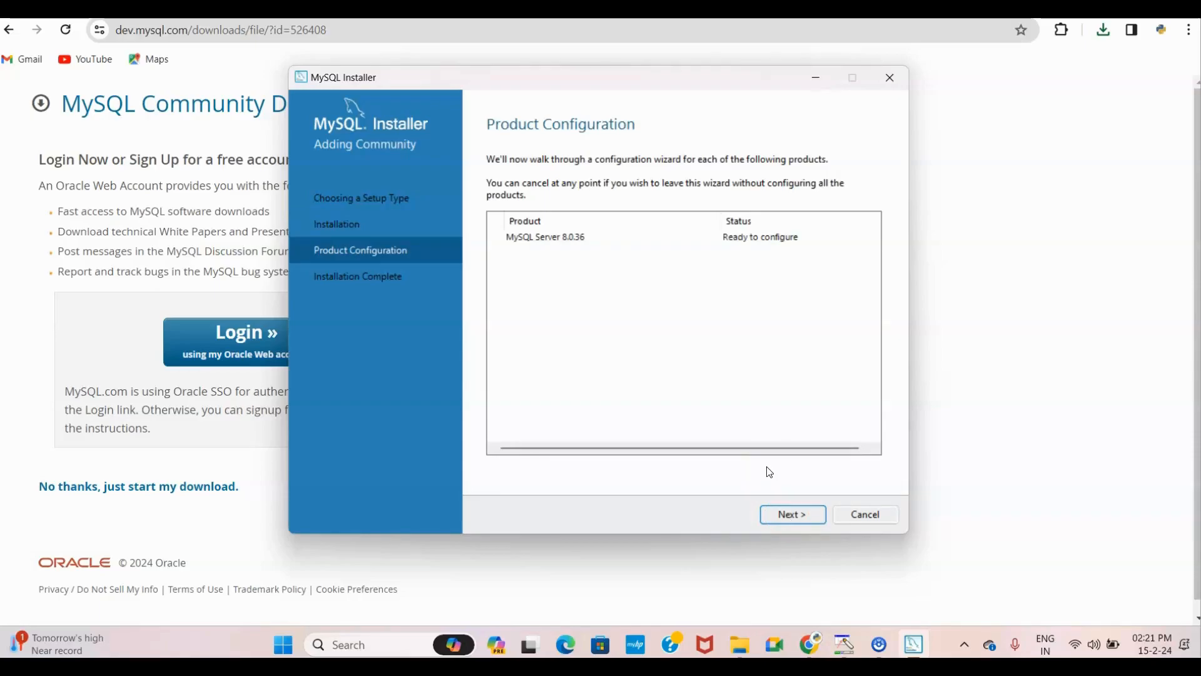
Step: Keep the Development Computer networking defaults and strong password encryption through to Accounts and Roles
key("Return")
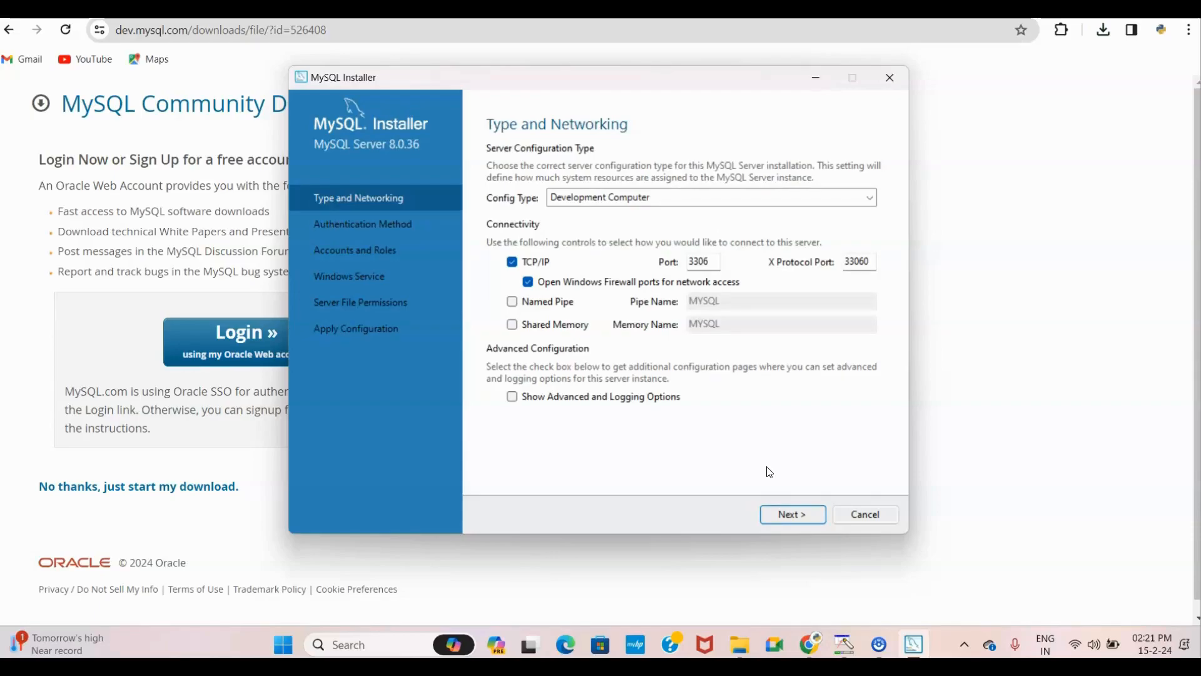
key("Return")
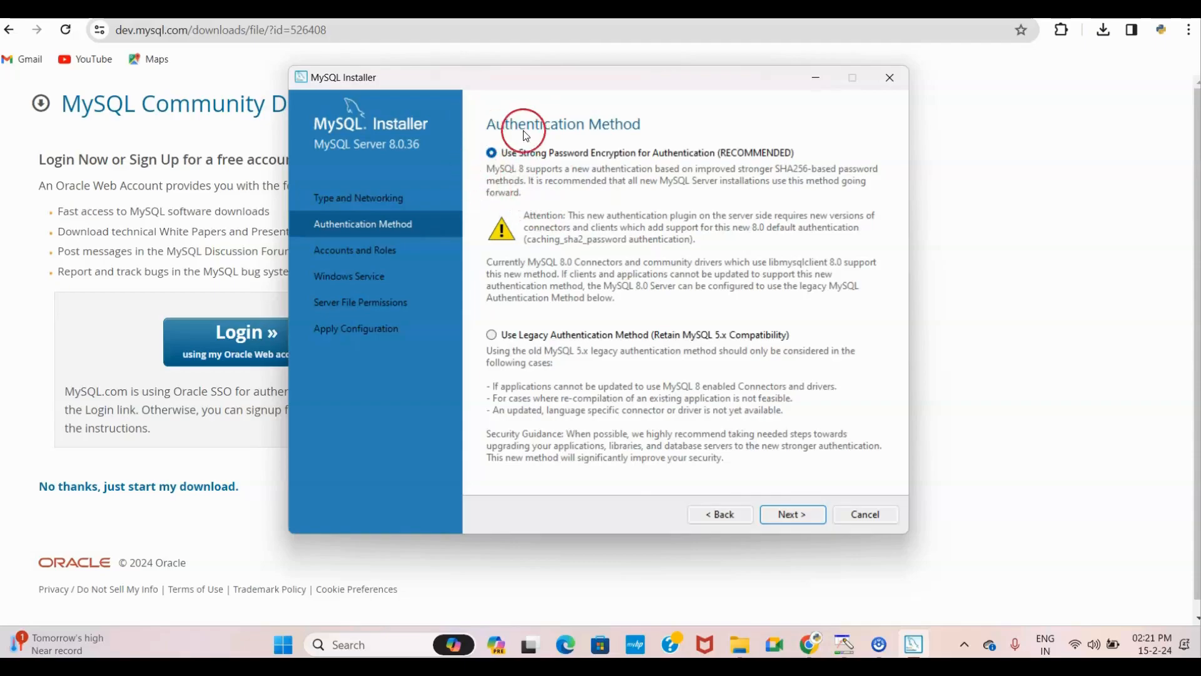
left_click(786, 516)
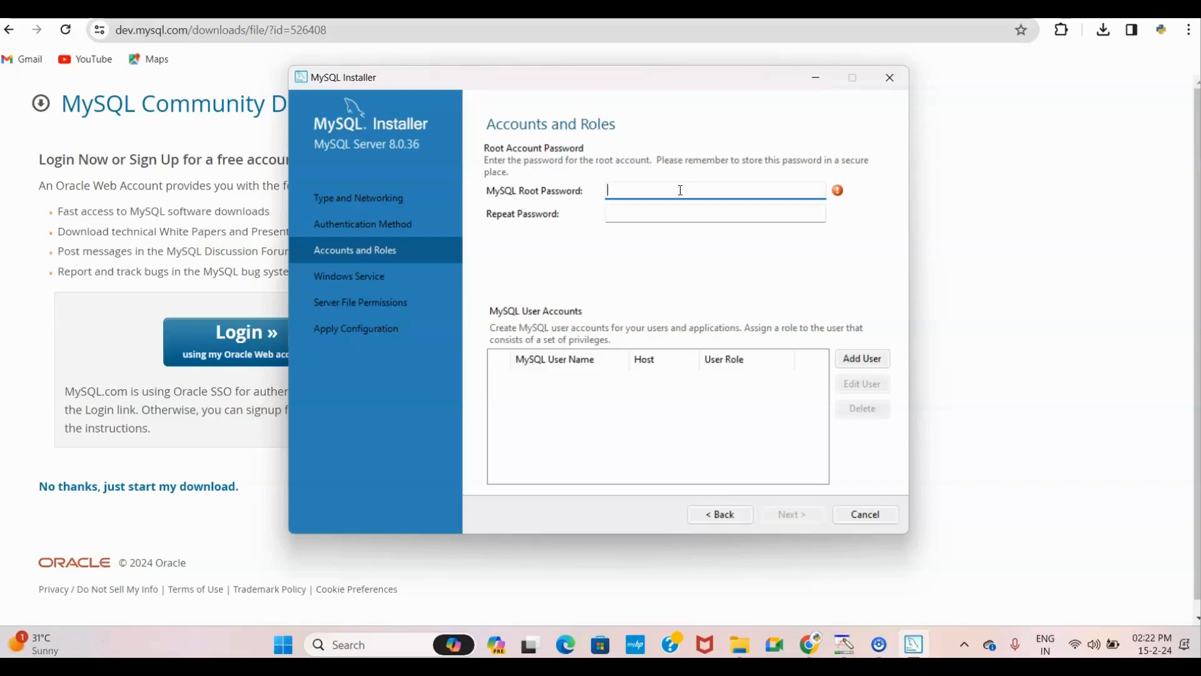
Step: Enter and confirm the root account password, add no other users, and continue to Windows Service
type("root")
left_click(667, 208)
type("•••••")
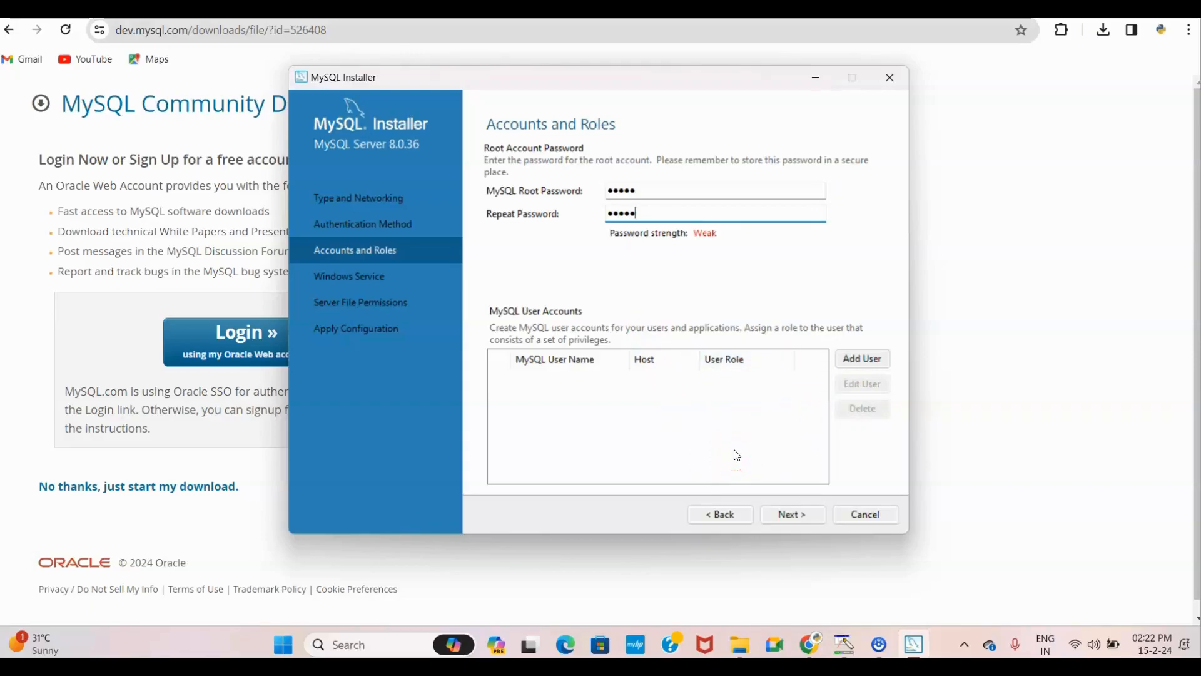
left_click(852, 365)
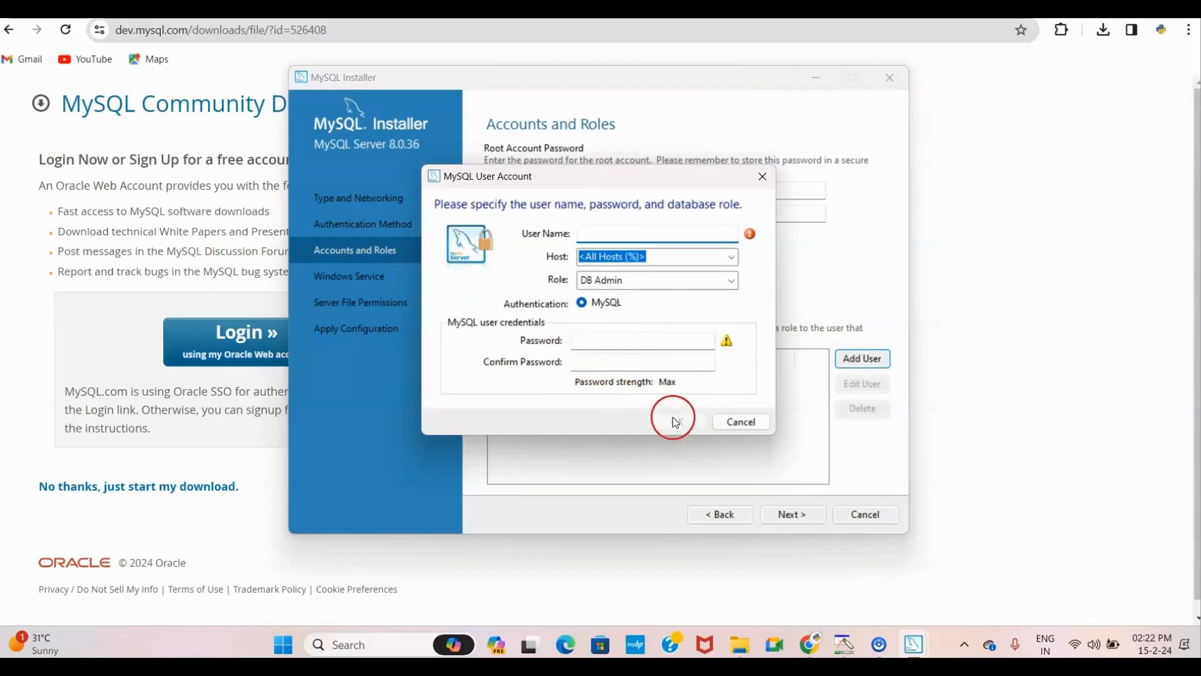
left_click(764, 179)
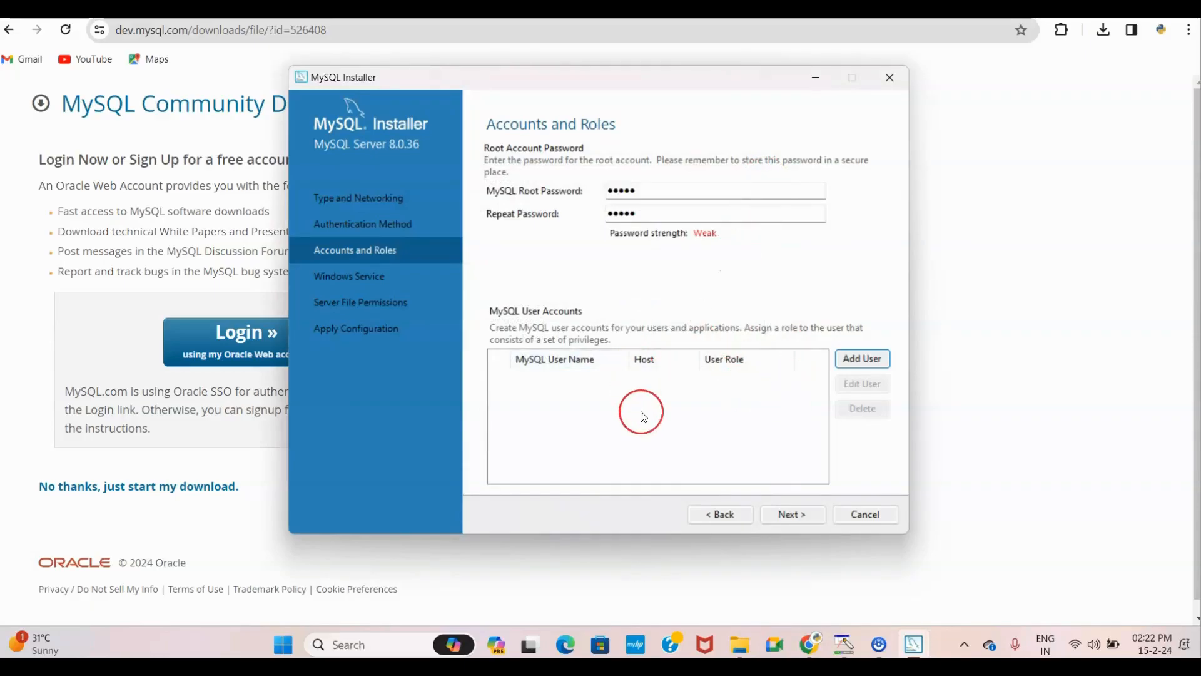
left_click(791, 516)
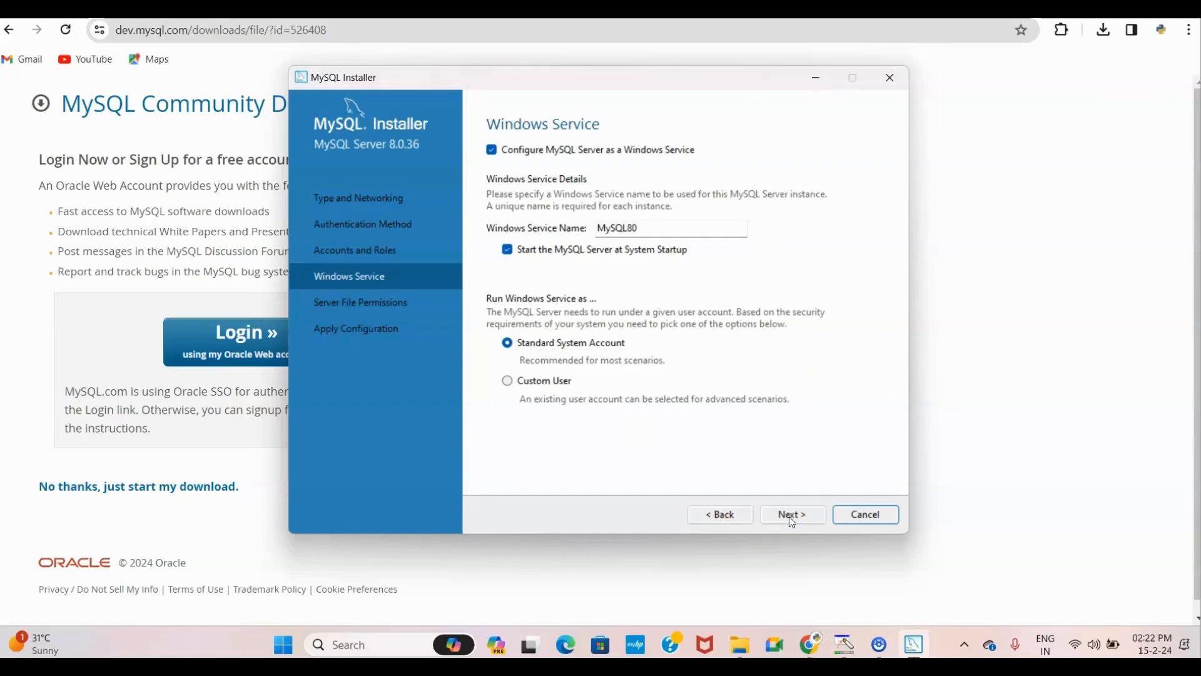
Step: Keep the default MySQL80 service and file permission settings, then execute the server configuration
left_click(776, 455)
key("alt+n")
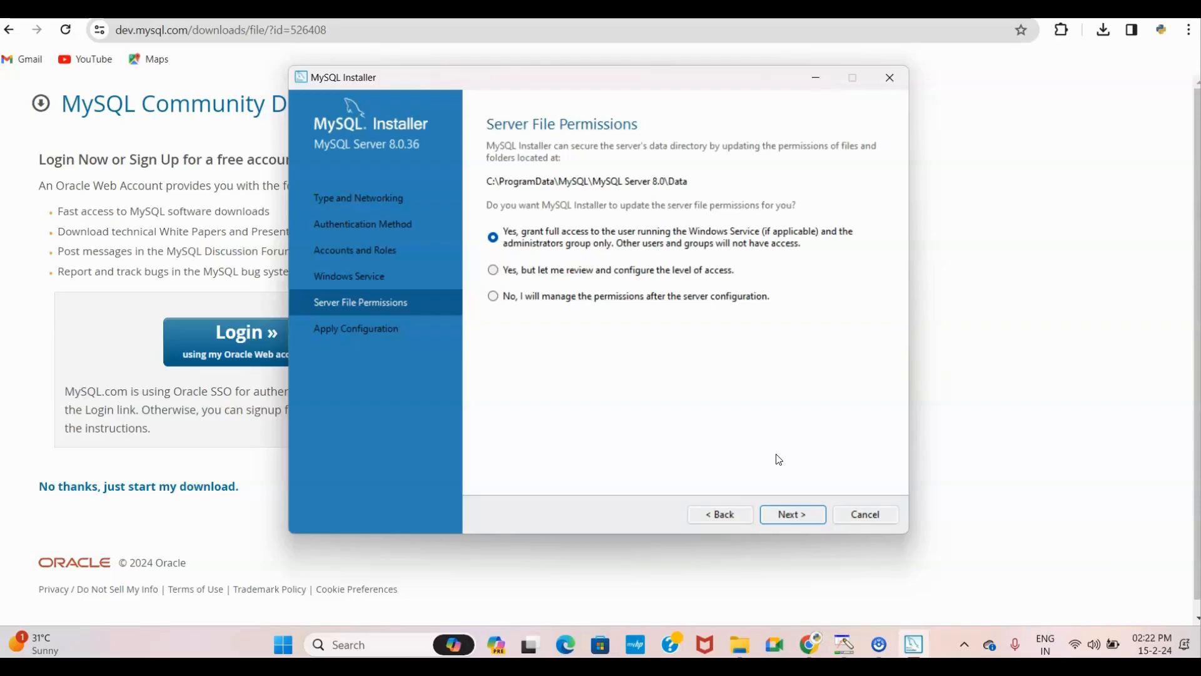
key("alt+n")
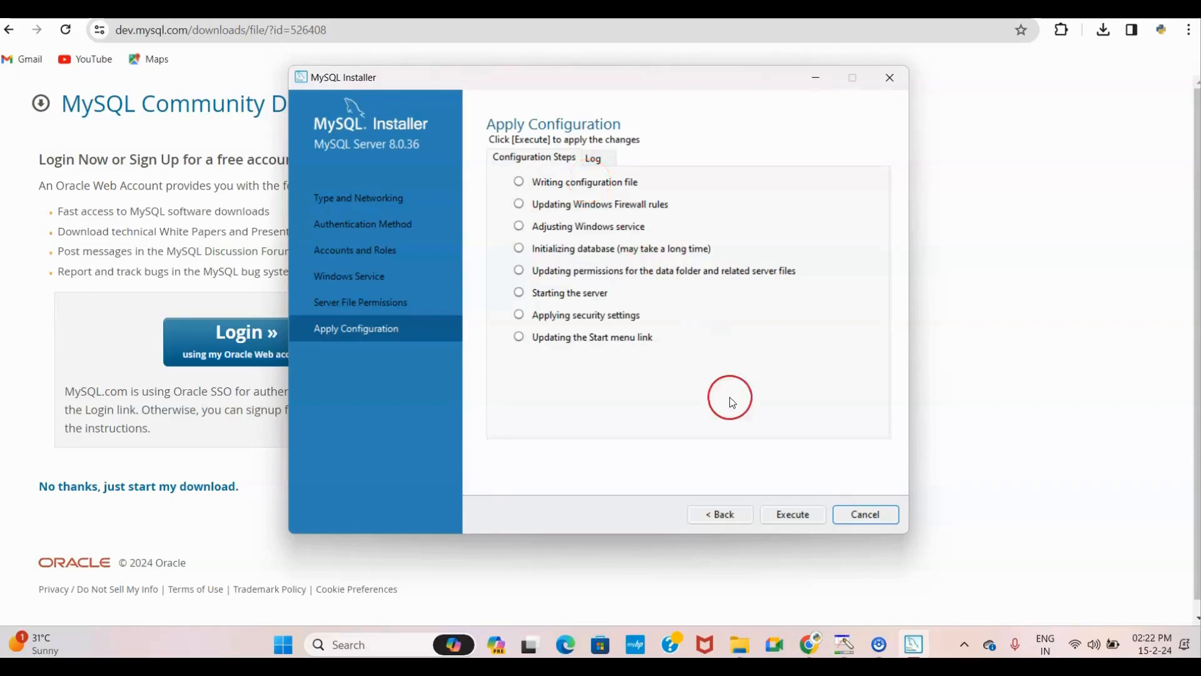
left_click(790, 514)
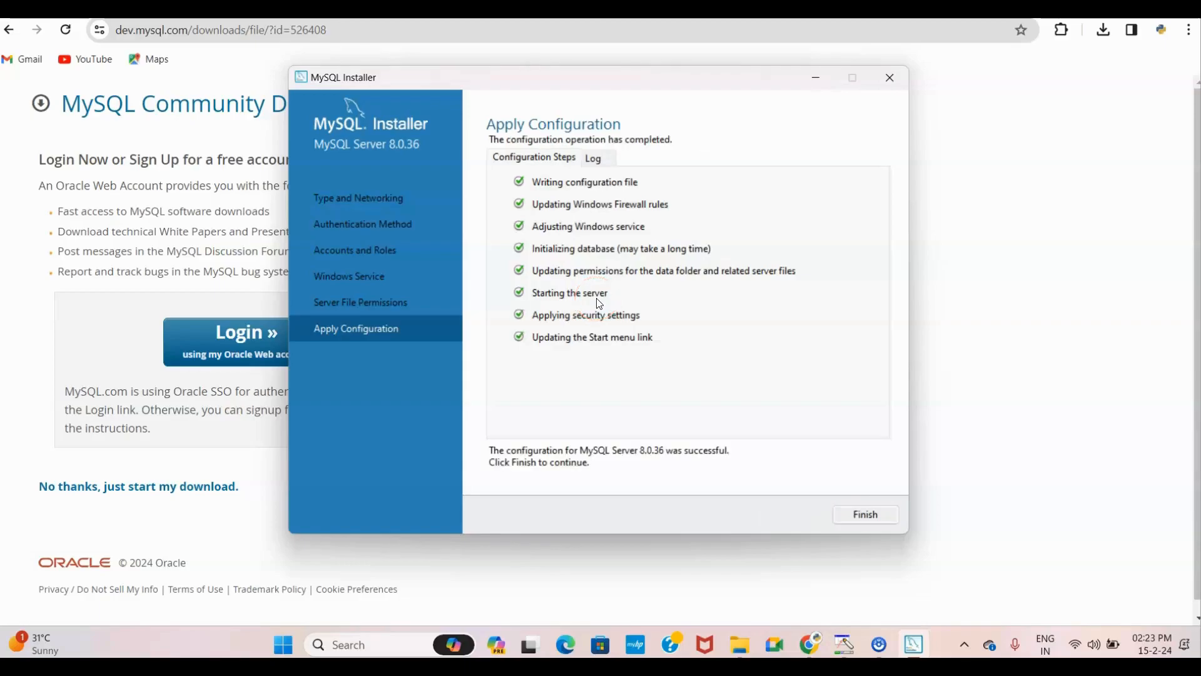
Step: Finish the completed configuration and close MySQL Installer
left_click(850, 512)
left_click(794, 519)
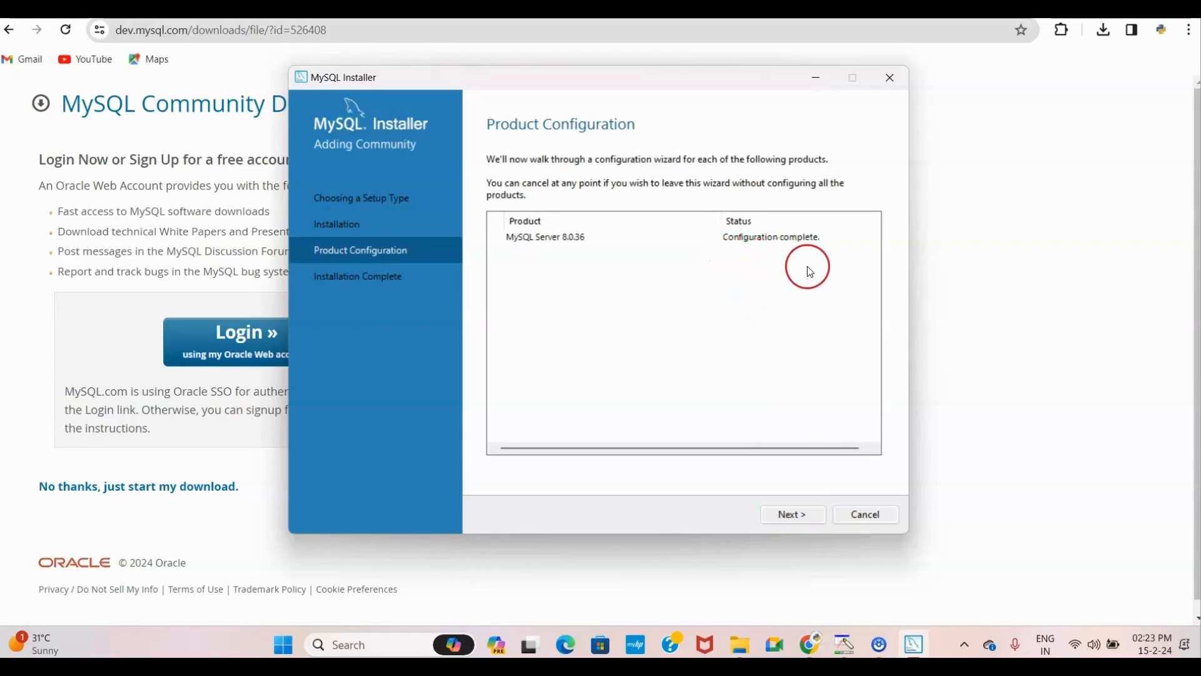
left_click(797, 514)
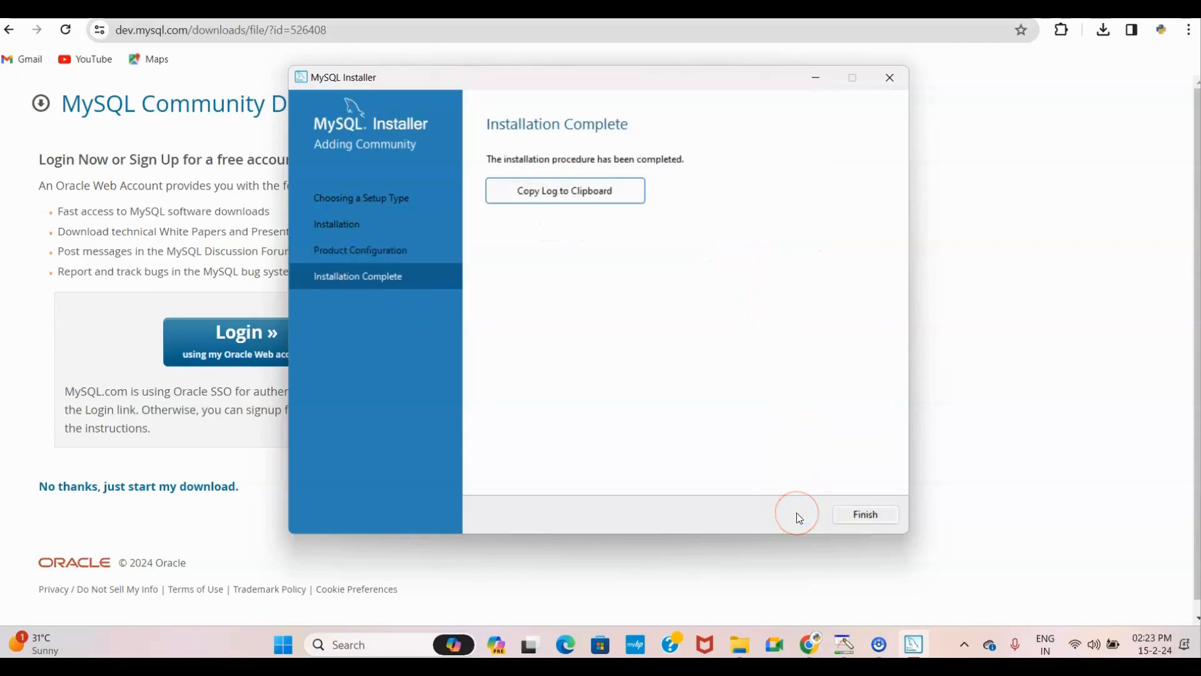
left_click(862, 517)
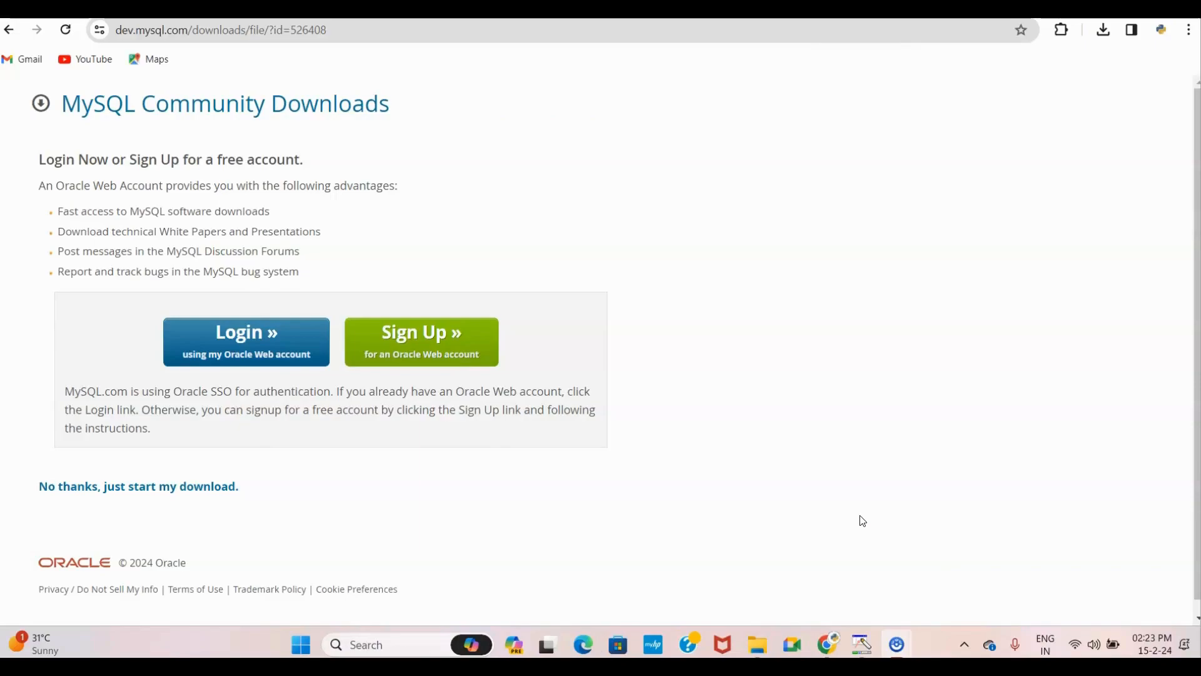
Step: Launch MySQL 8.0 Command Line Client from a Windows 'mysql' search and nudge its window
left_click(389, 644)
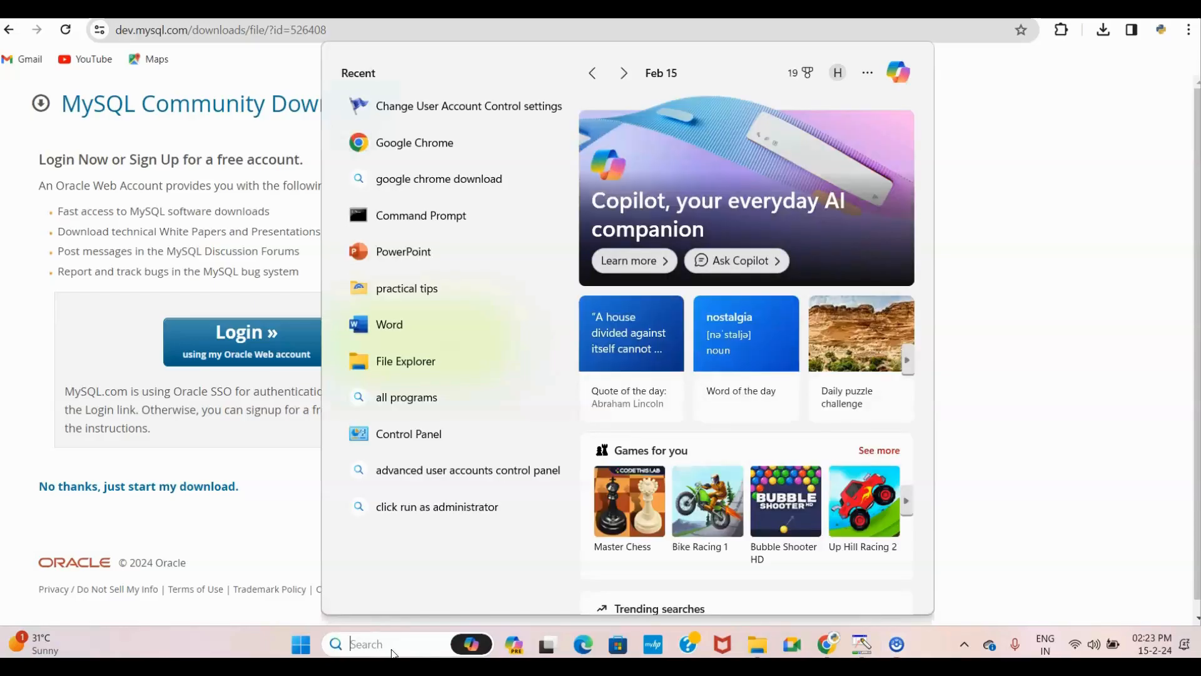
type("mysql")
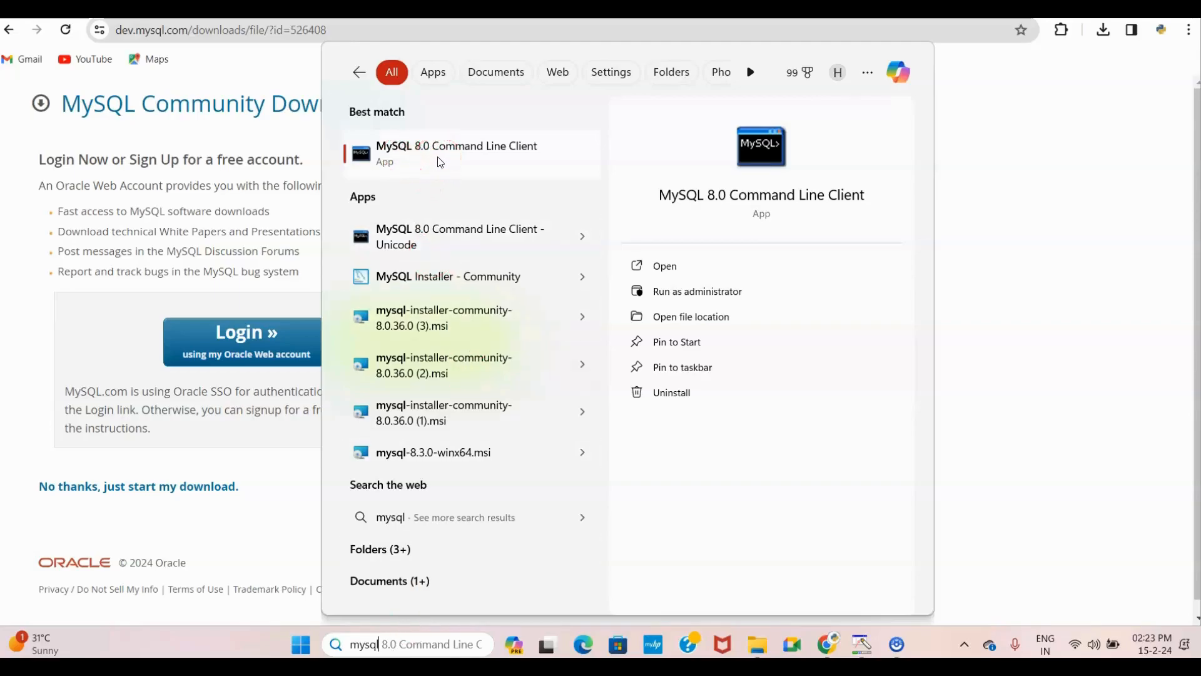
left_click(418, 166)
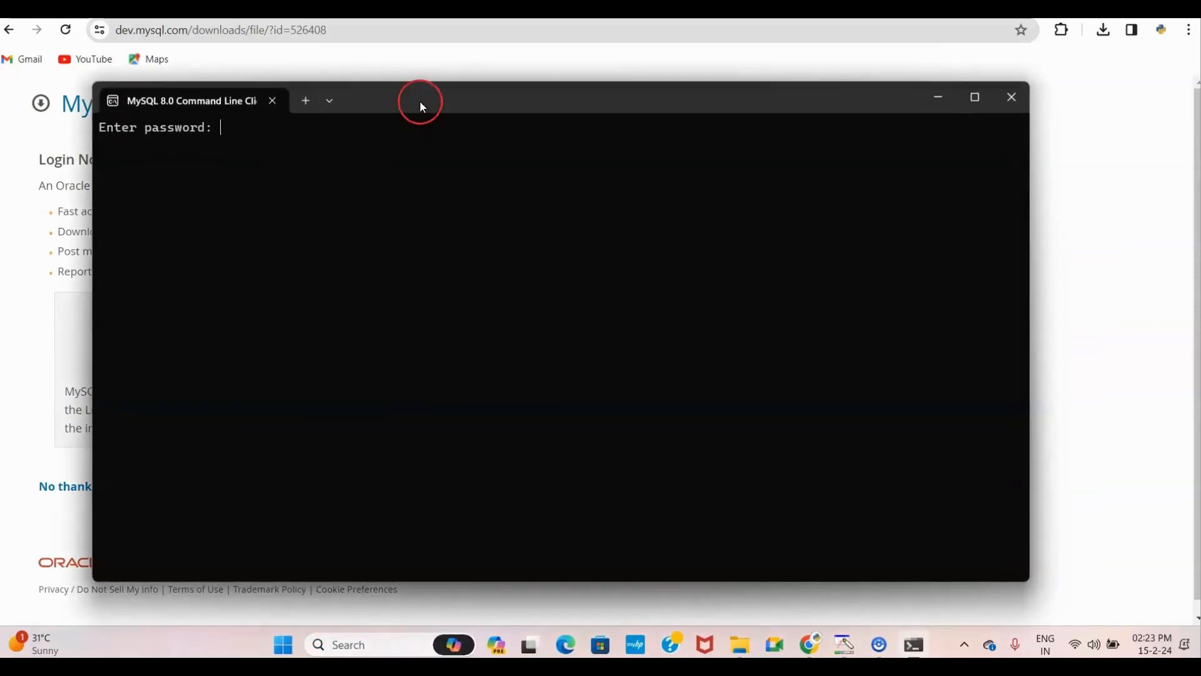
left_click_drag(421, 104, 443, 112)
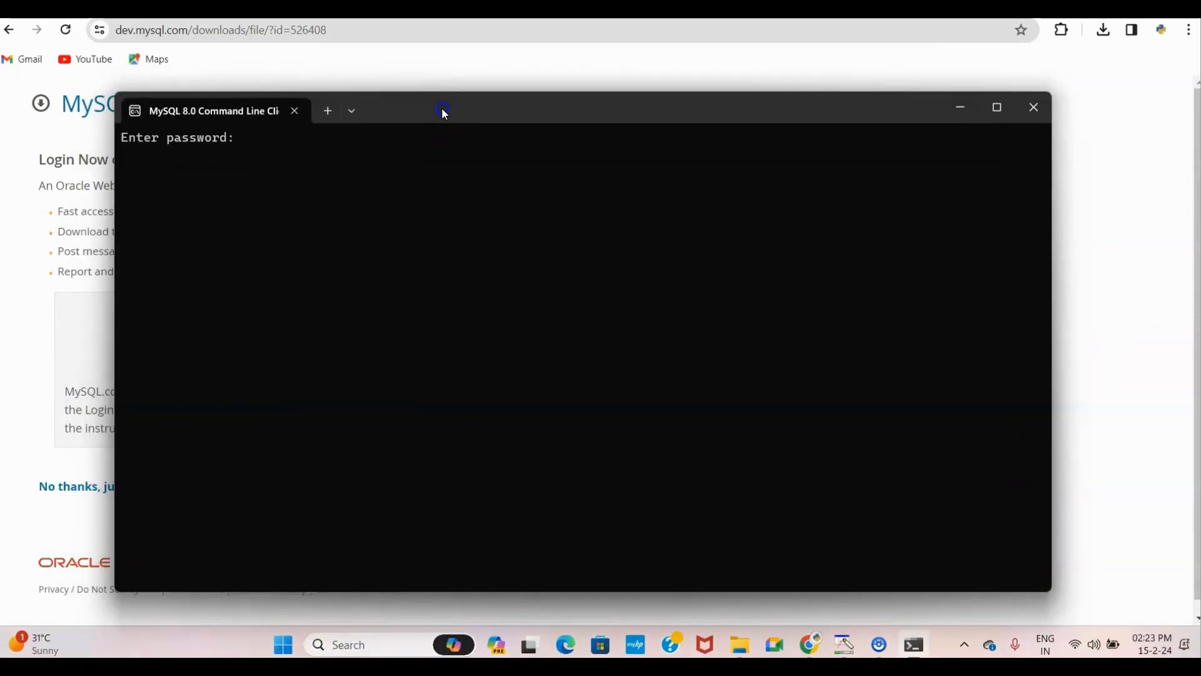